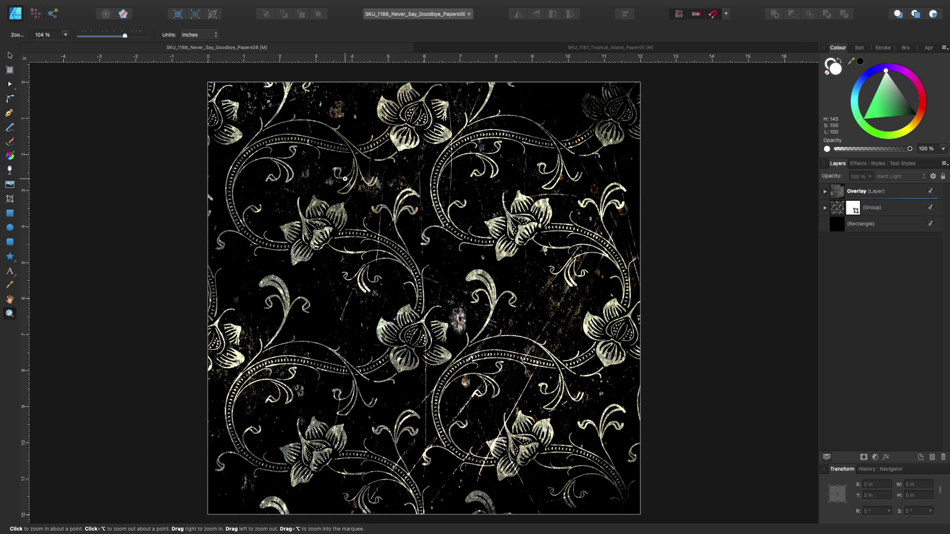
Show the Symbols panel from View > Studio and float it beside the floral pattern page
mouse_move(261, 3)
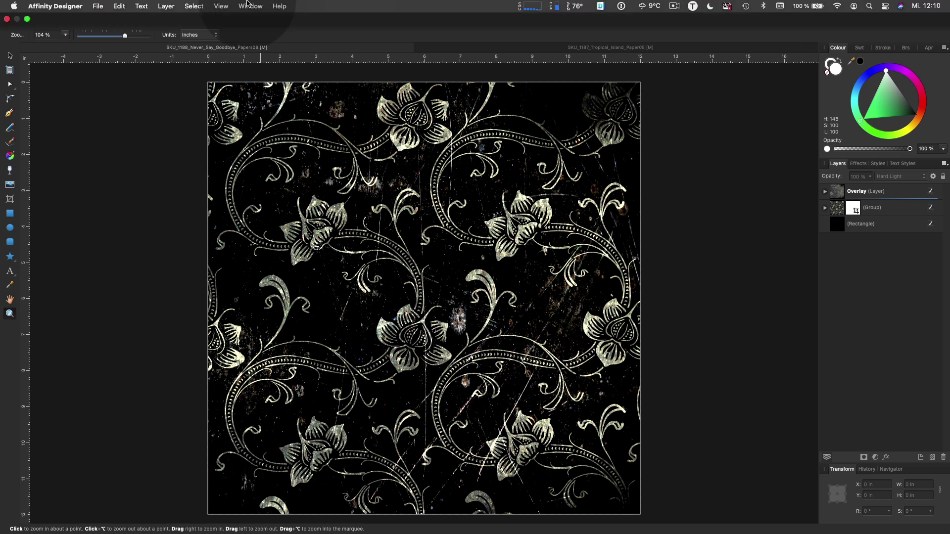
click(220, 6)
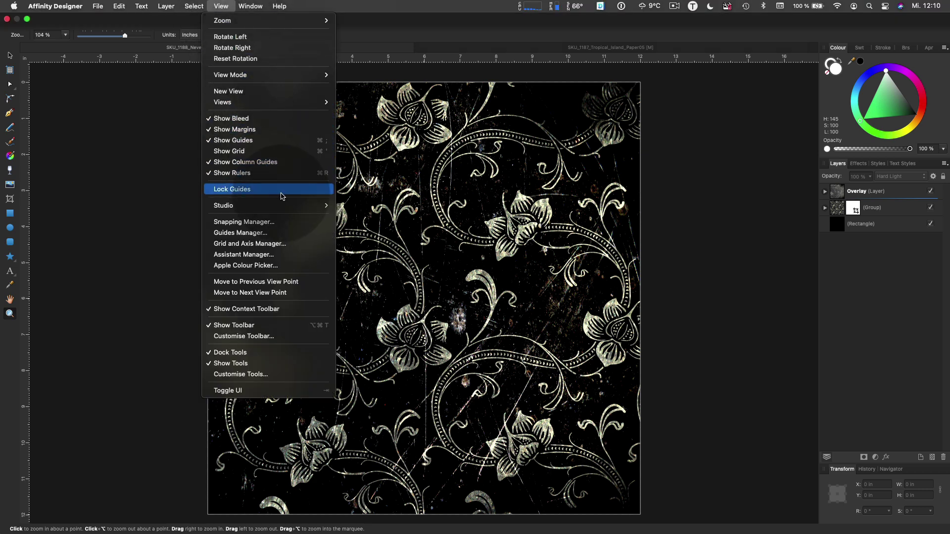
mouse_move(307, 205)
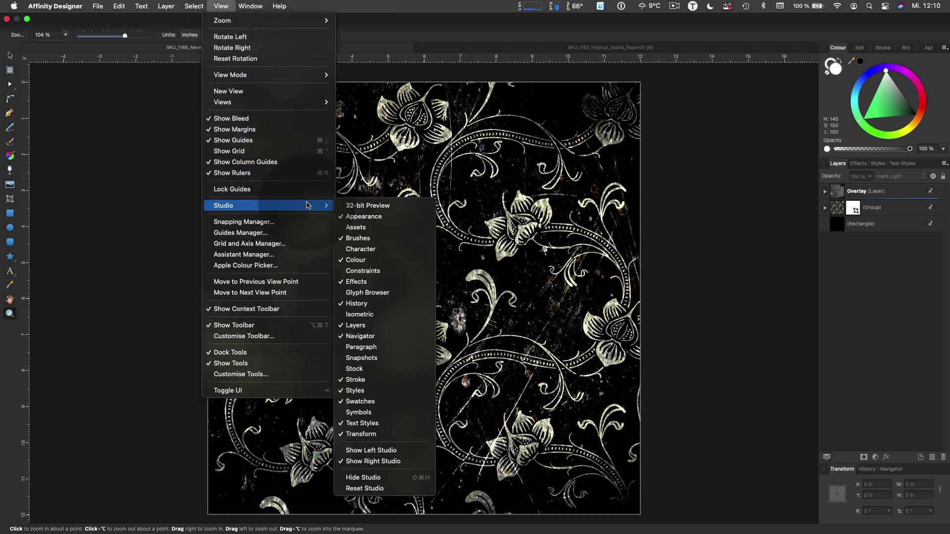
click(371, 412)
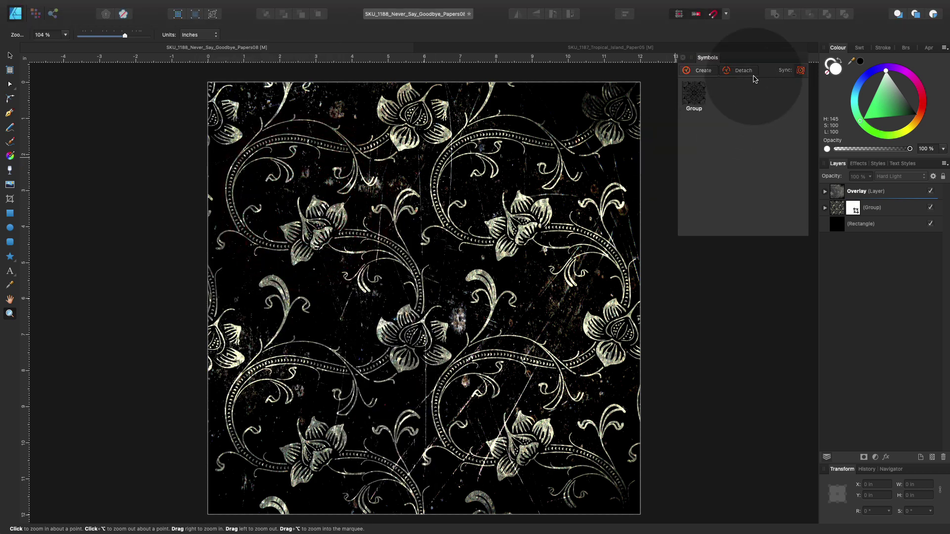
drag(737, 59, 713, 89)
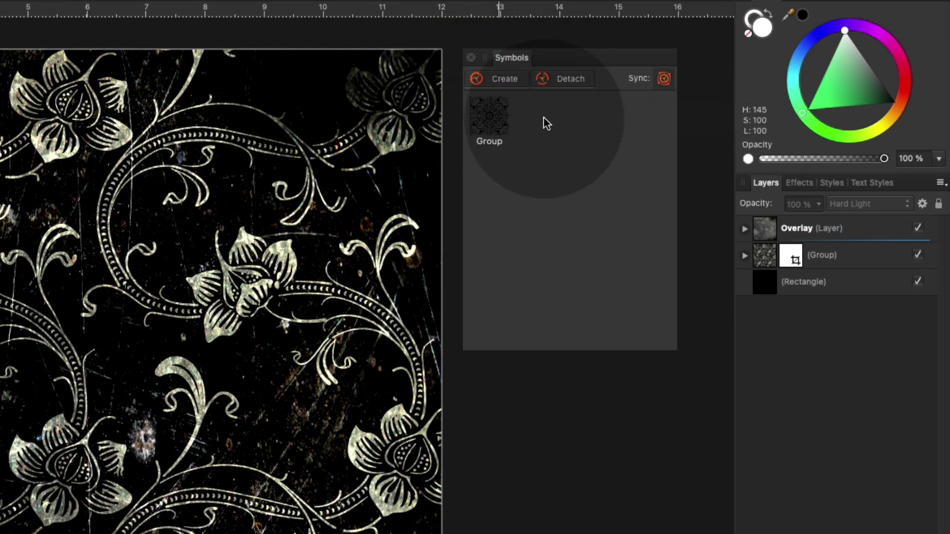
Switch to SKU_1187_Tropical_Island_Paper05 and expand the symbol's layer and Stiel group to view its curves
click(408, 1)
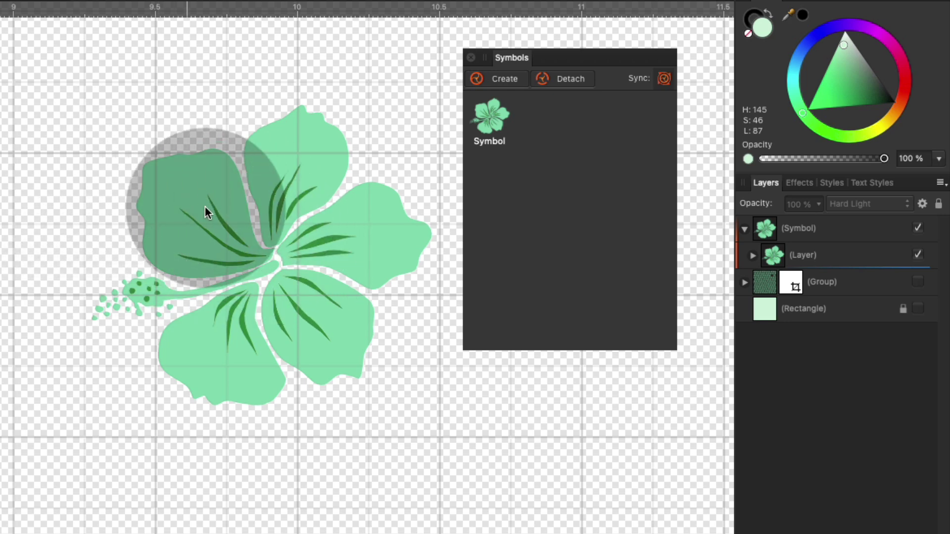
click(204, 190)
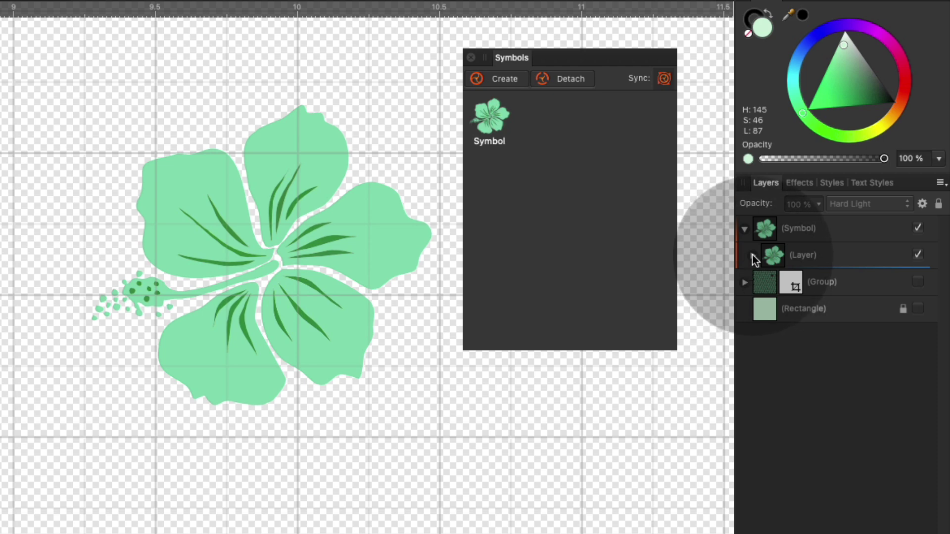
click(752, 255)
click(761, 282)
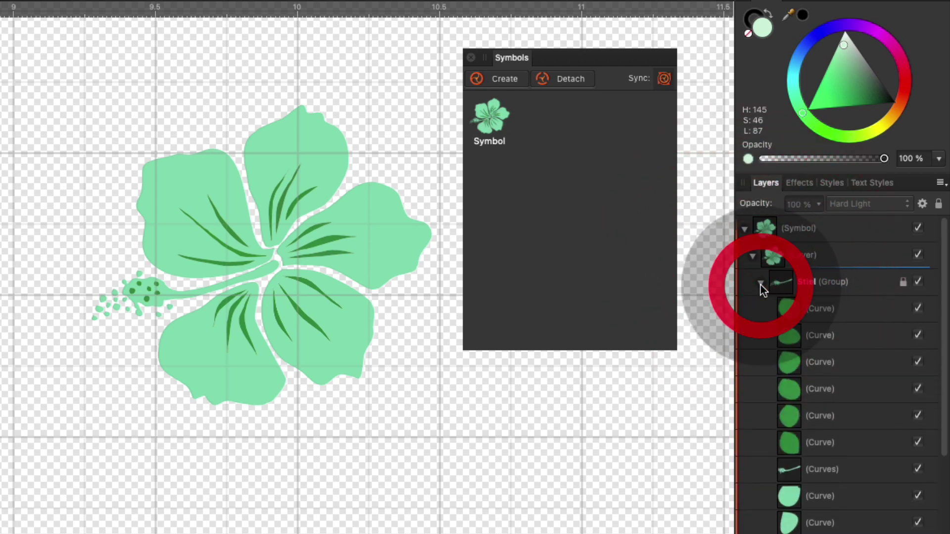
scroll(847, 307, down, 6)
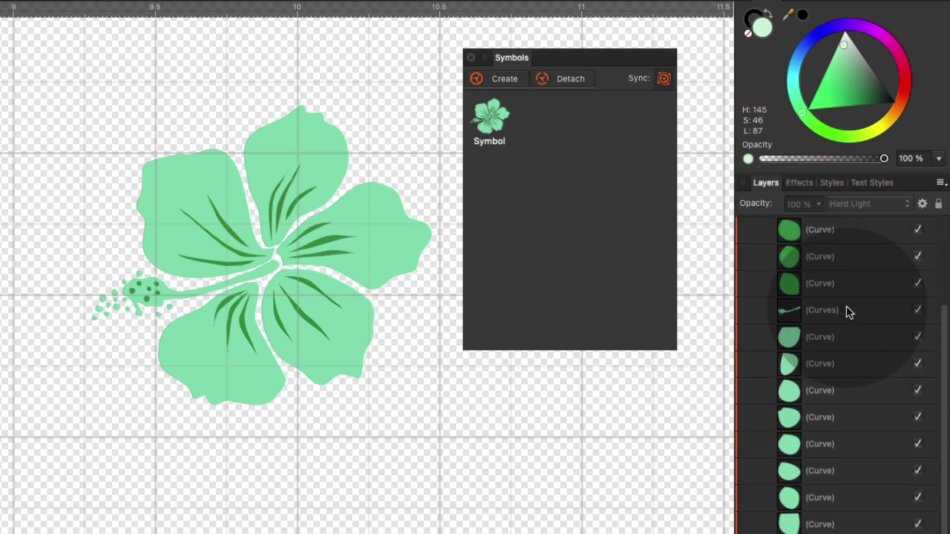
scroll(847, 307, up, 6)
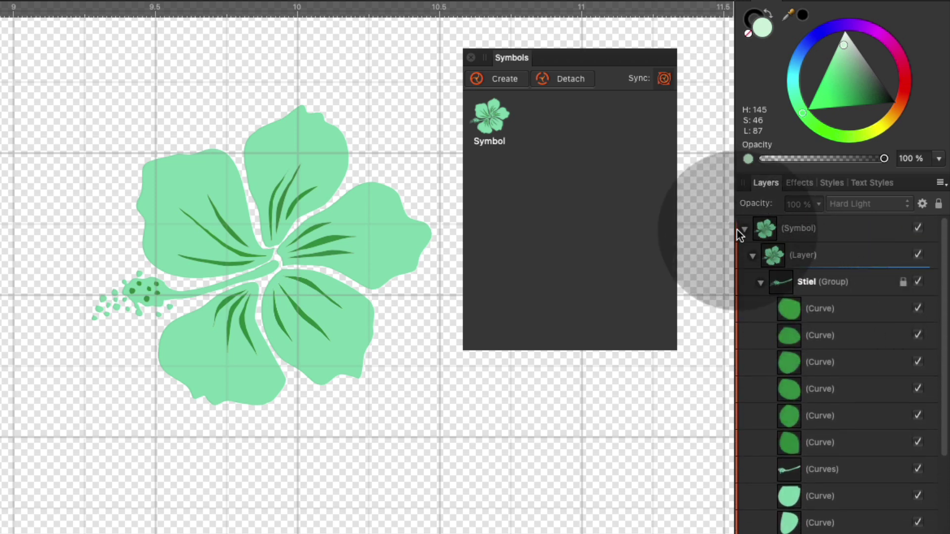
Collapse the flower's layer hierarchy and select the (Symbol) layer
click(744, 230)
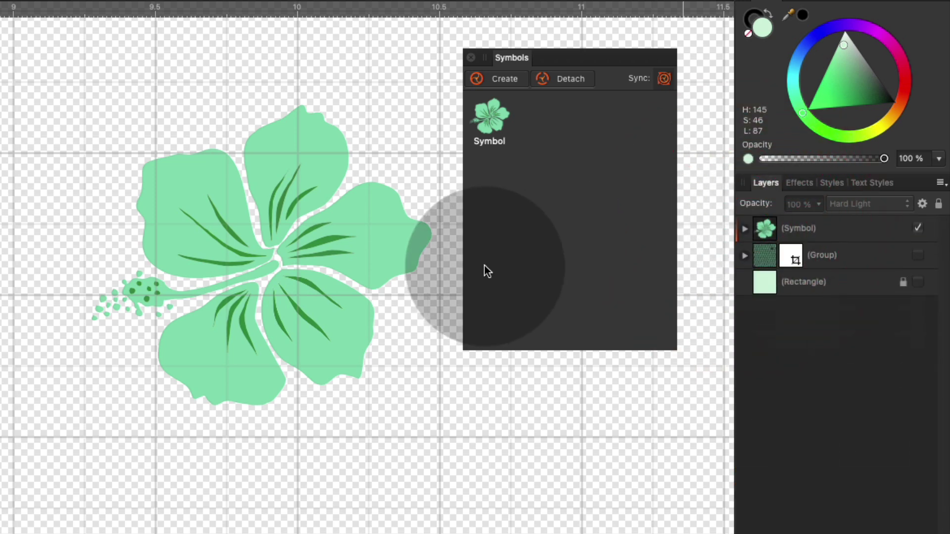
click(197, 208)
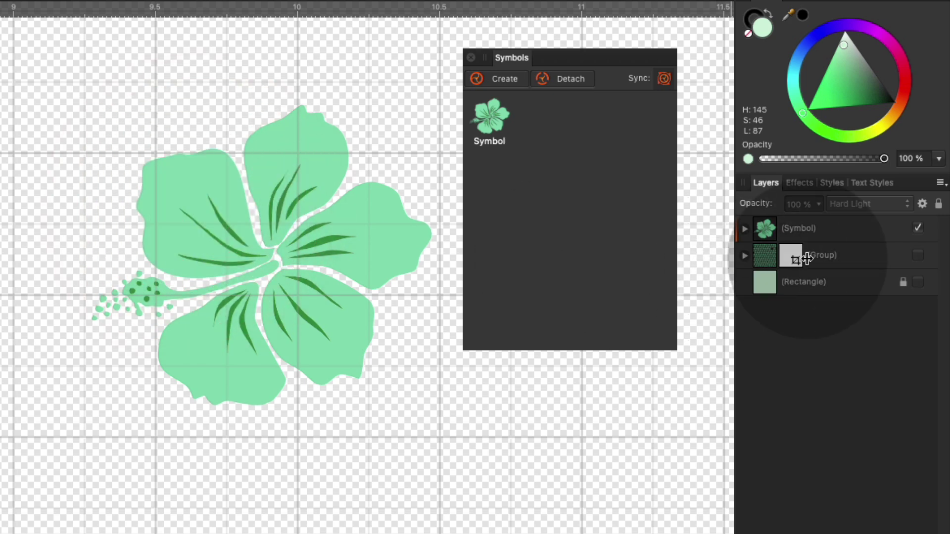
click(794, 233)
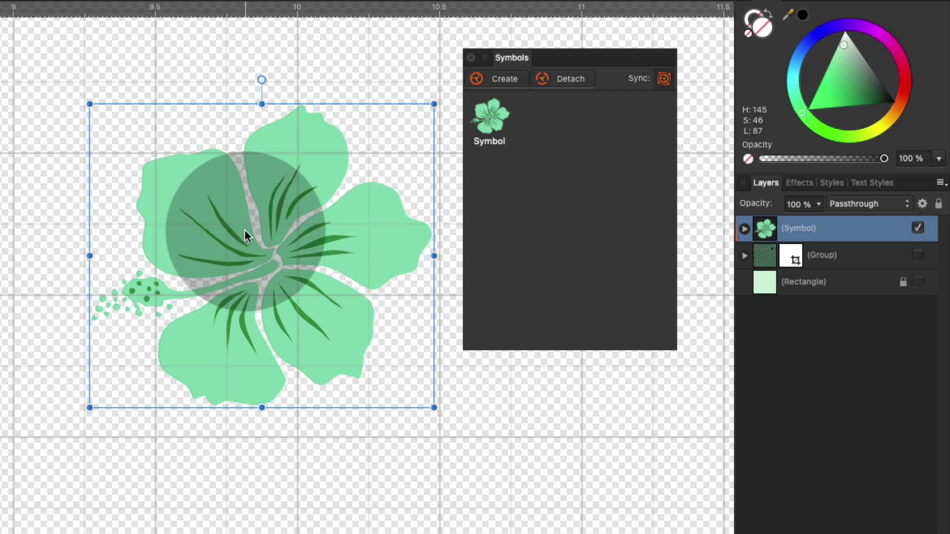
Duplicate the hibiscus symbol with Cmd+J and move the copy to the left
key(super)
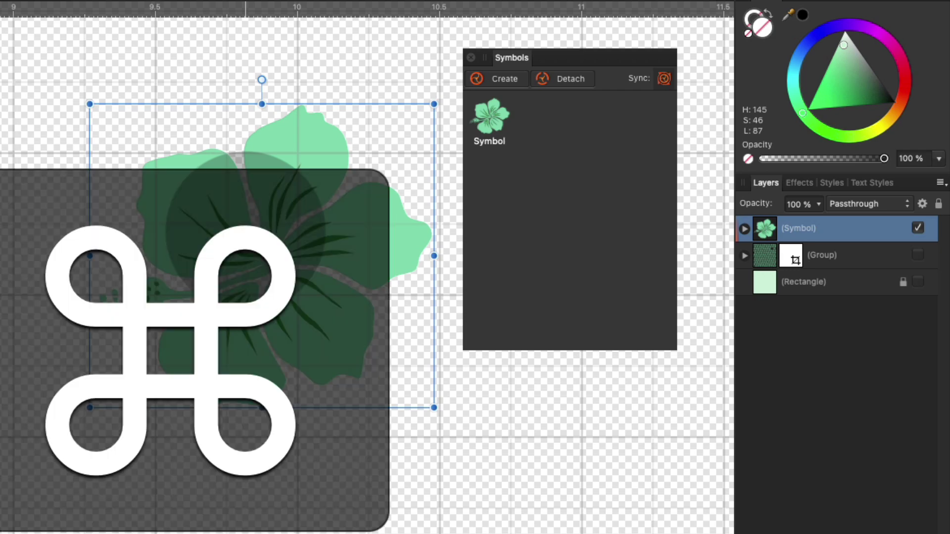
key(super+j)
drag(247, 236, 0, 232)
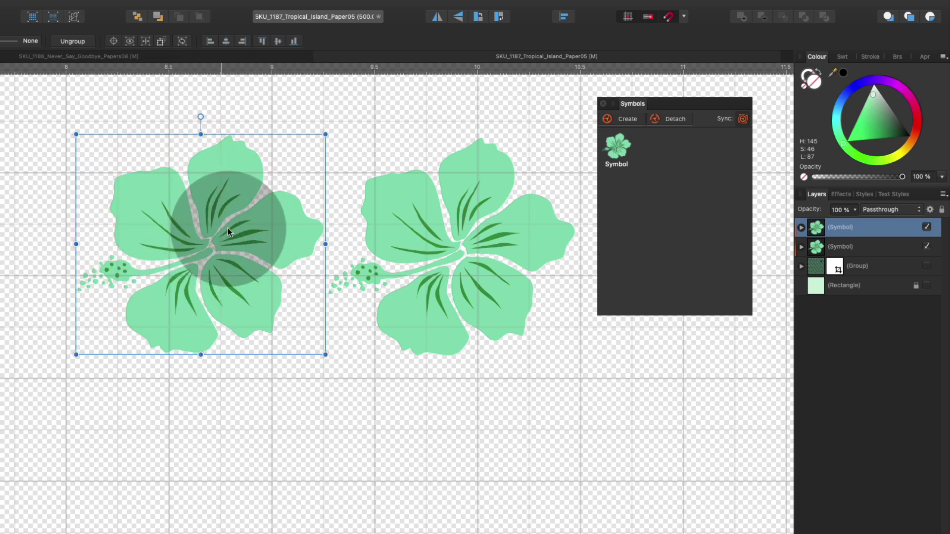
Recolour the copy's upper-left Blatt petal pink, then deselect and collapse the Symbol layer
click(801, 228)
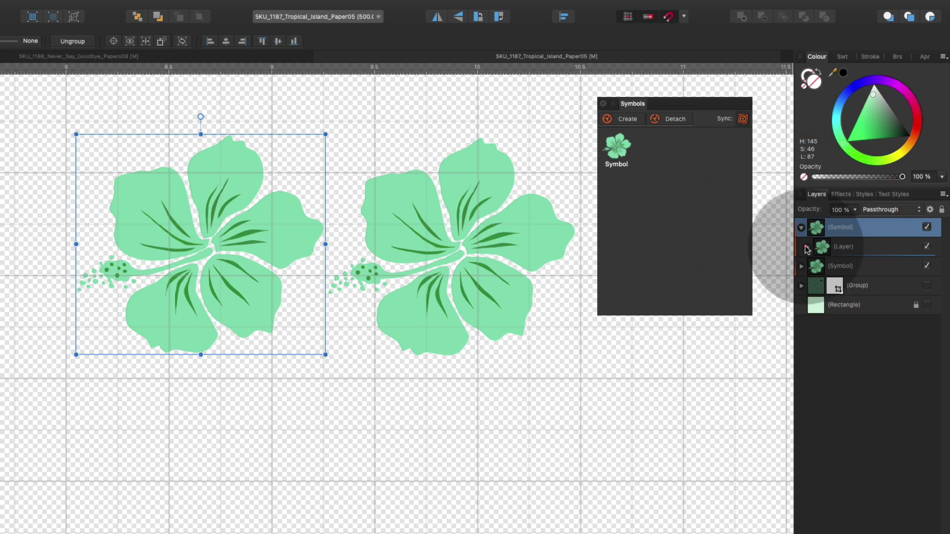
click(807, 247)
click(831, 304)
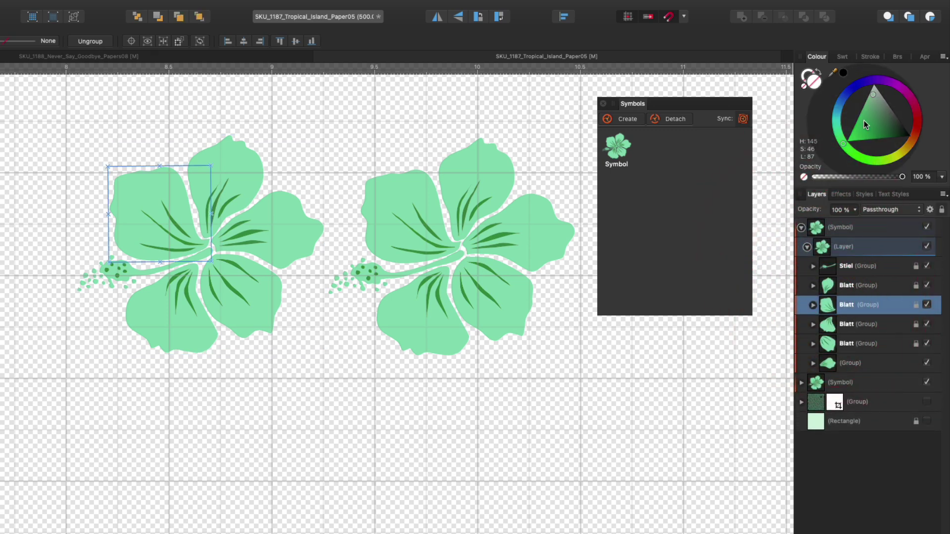
drag(861, 86, 927, 97)
drag(602, 160, 0, 139)
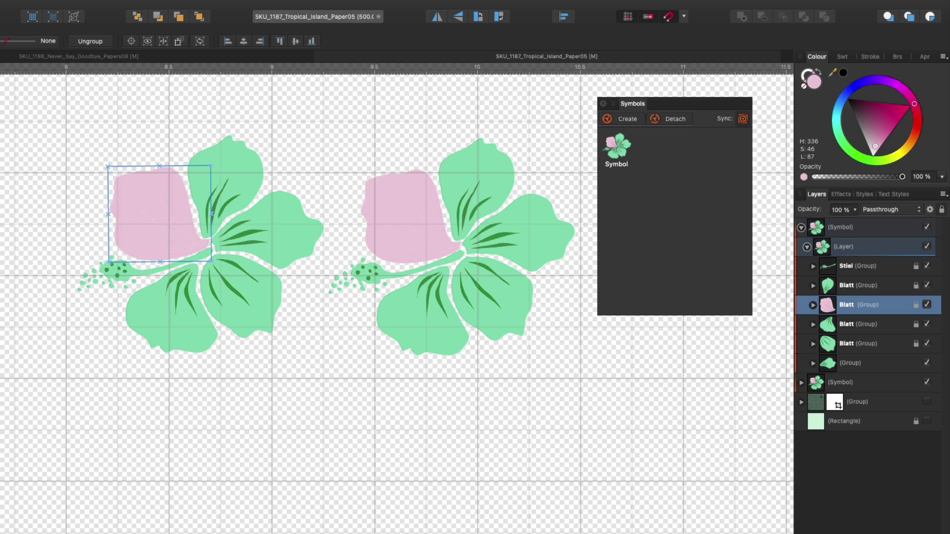
click(223, 205)
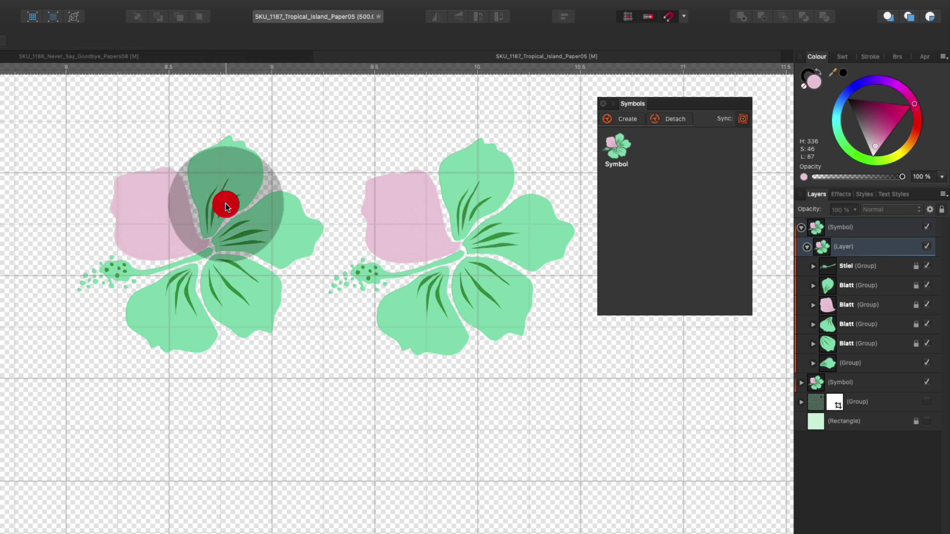
click(170, 224)
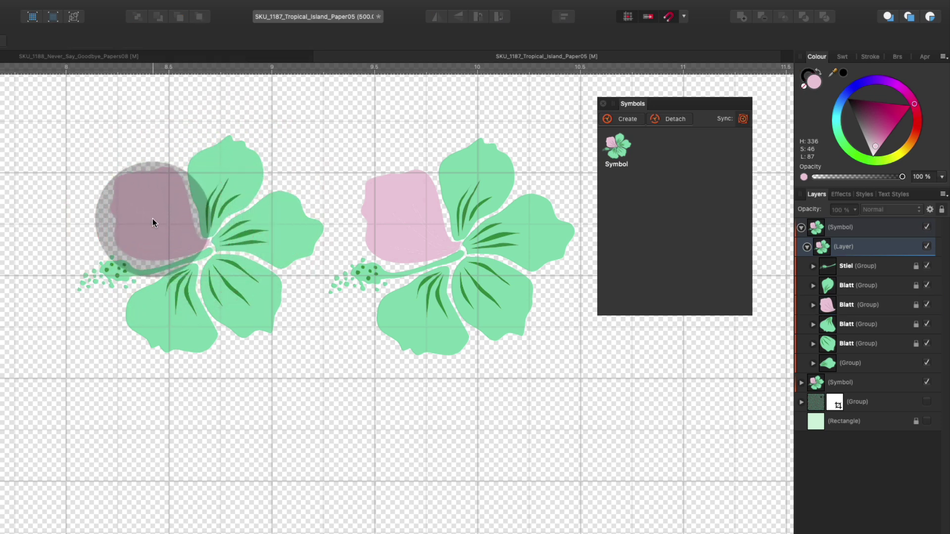
click(801, 227)
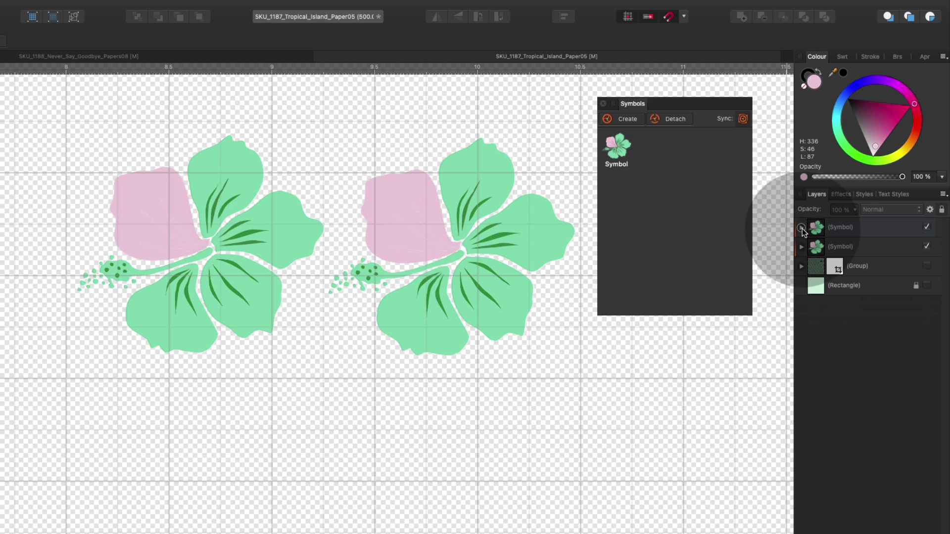
Delete the top (Symbol) layer copy and move the Symbols panel up and right
click(836, 227)
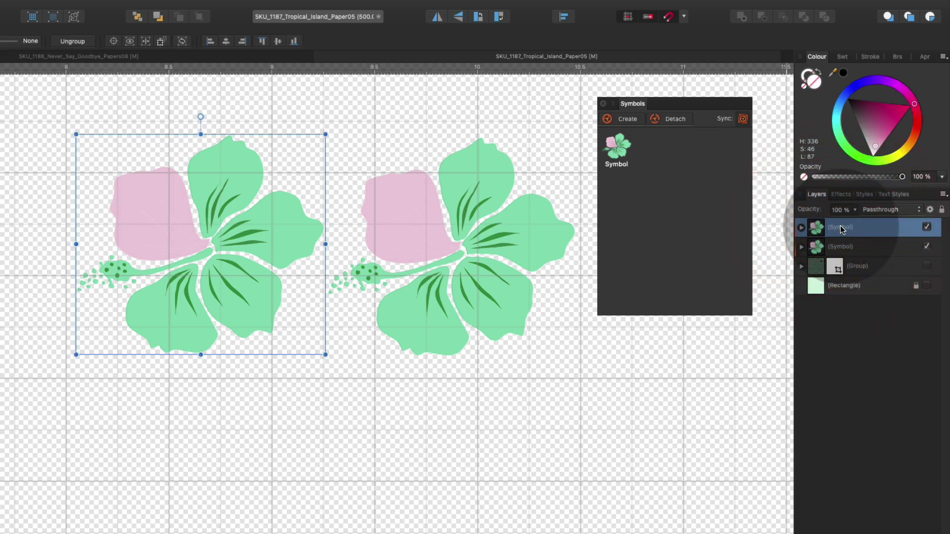
key(BackSpace)
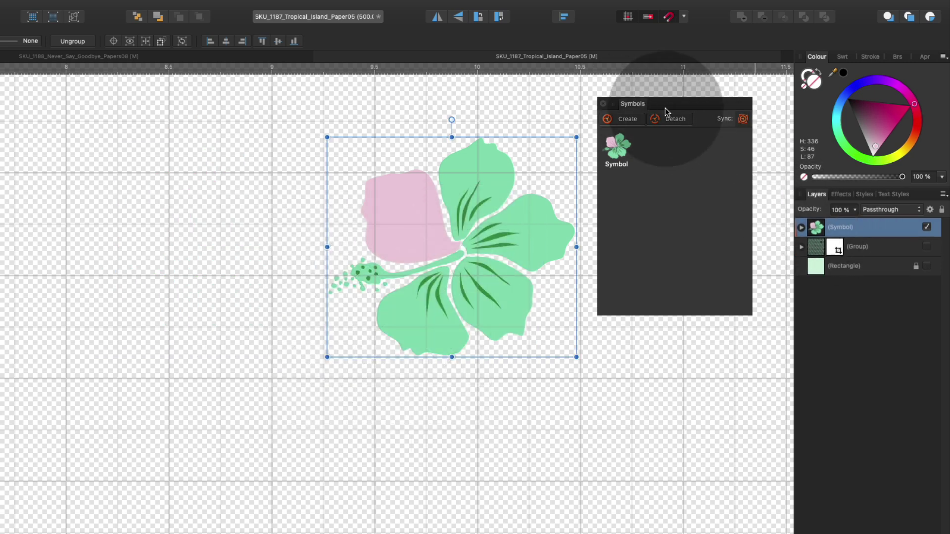
drag(670, 104, 692, 93)
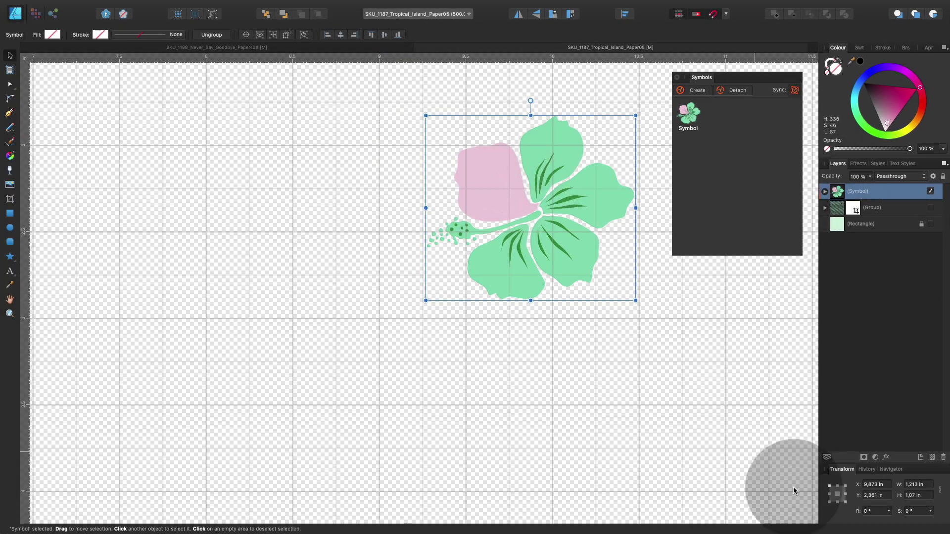
Zoom to Fit with the Zoom tool so the full hibiscus pattern page shows
click(836, 456)
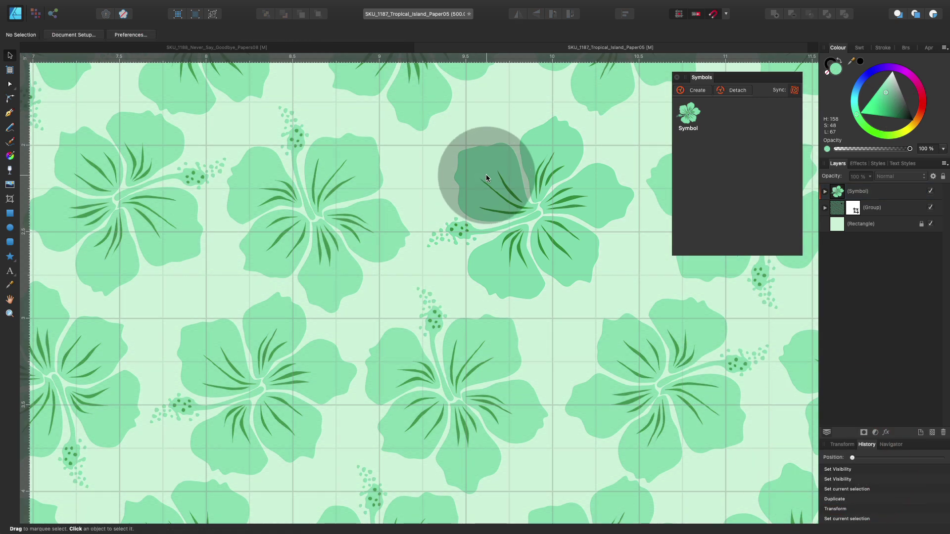
click(9, 314)
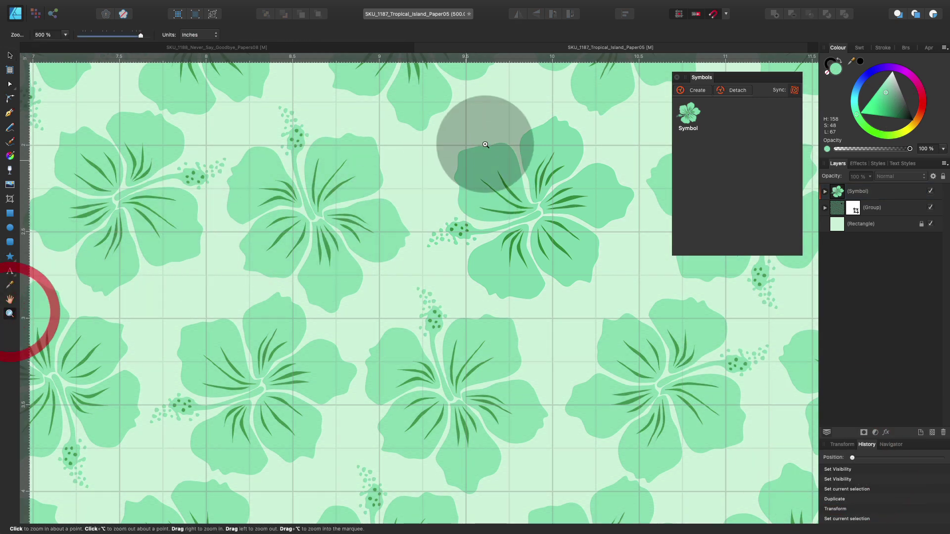
right_click(501, 128)
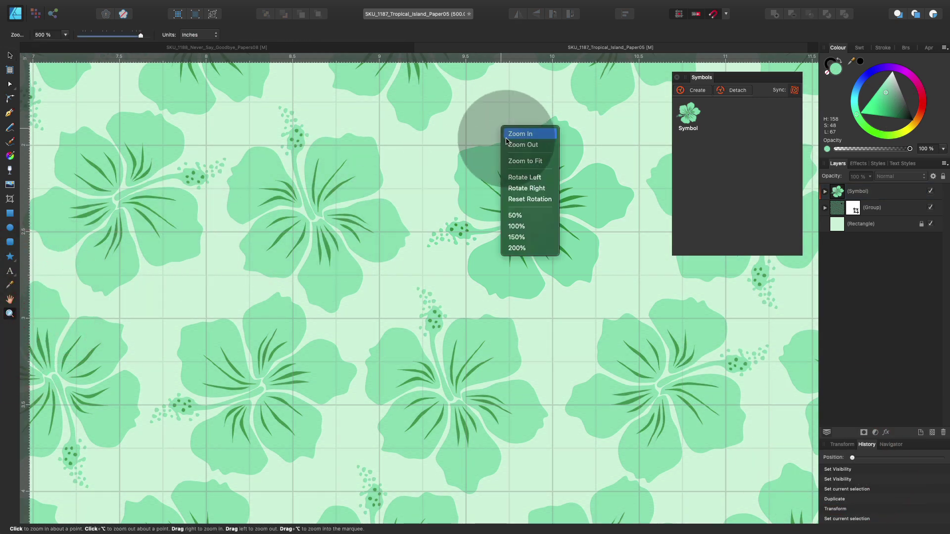
click(517, 161)
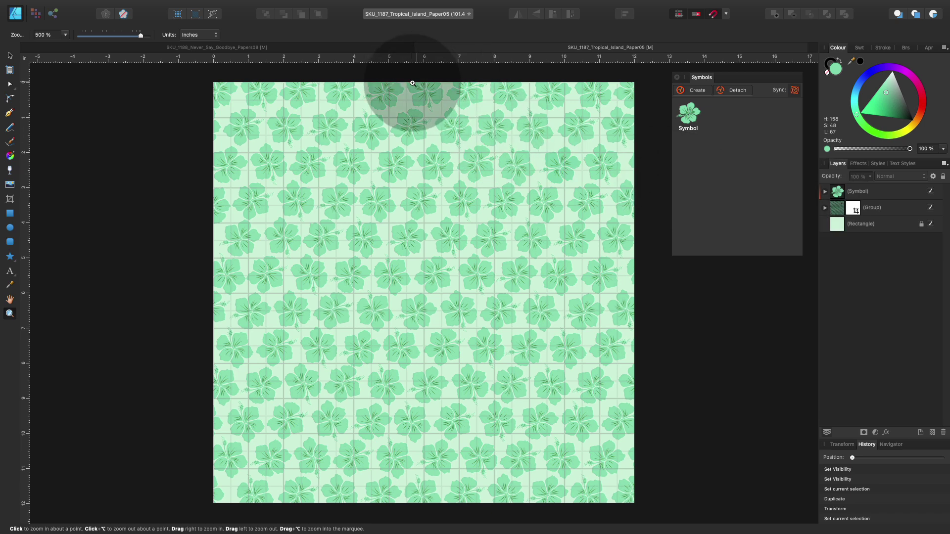
Expand the pattern group, select its first flower symbol, and collapse the group again
click(825, 208)
click(870, 242)
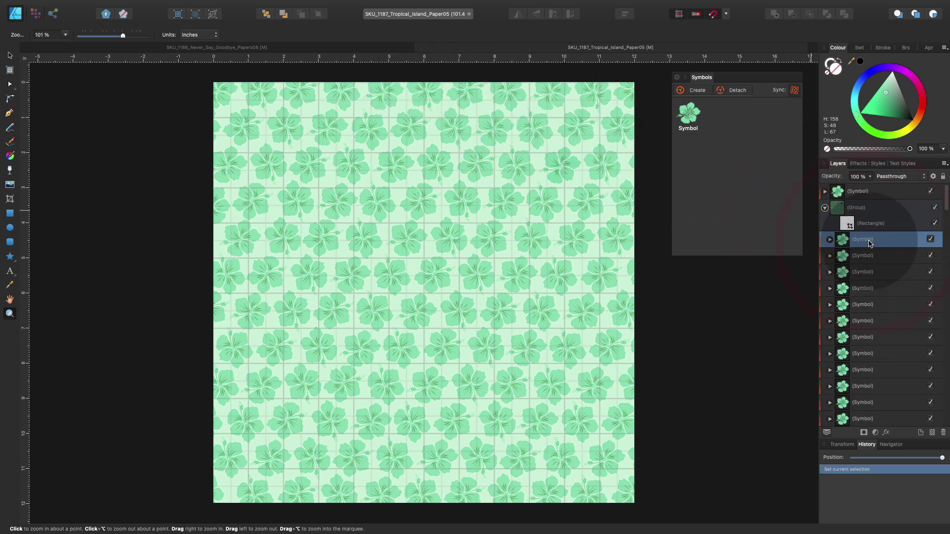
click(824, 208)
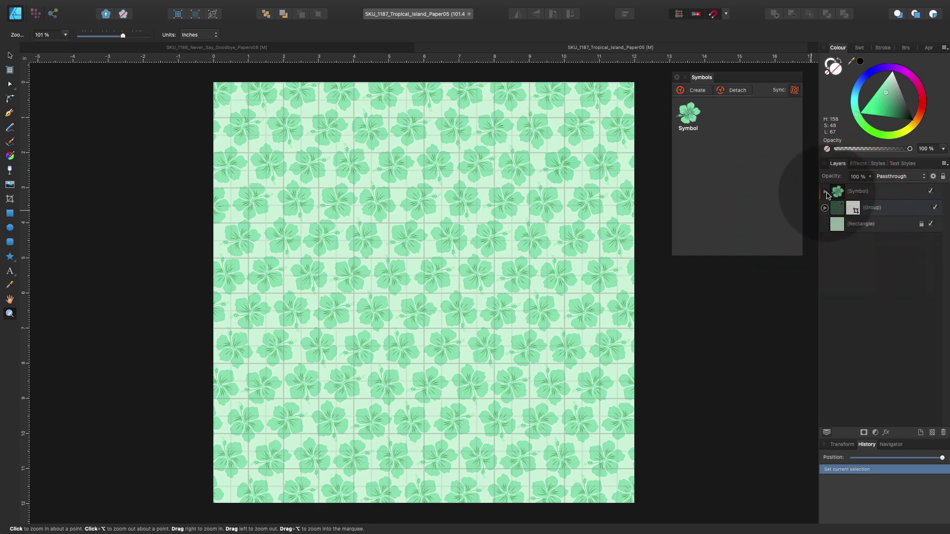
Make the master symbol's first Blatt petal group purple on the Colour panel's hue wheel
alt+click(825, 192)
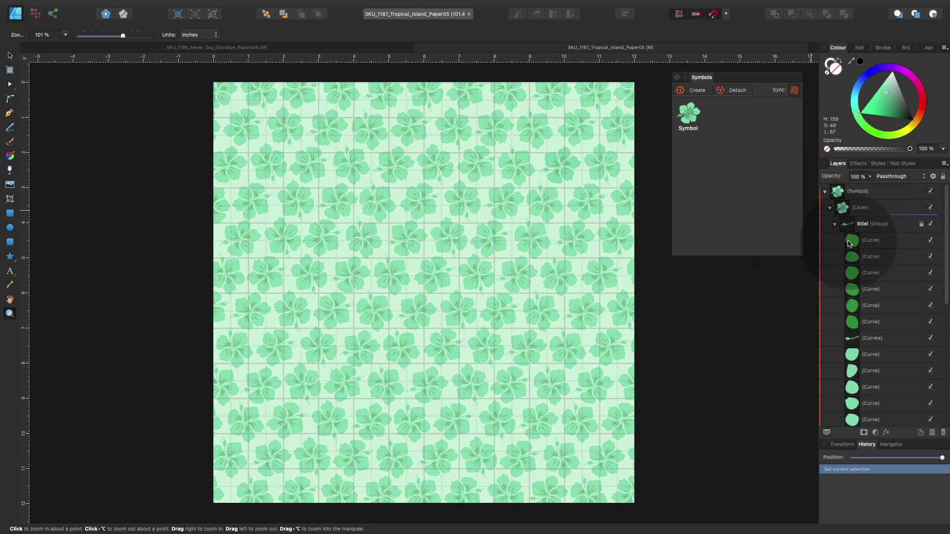
scroll(851, 246, down, 10)
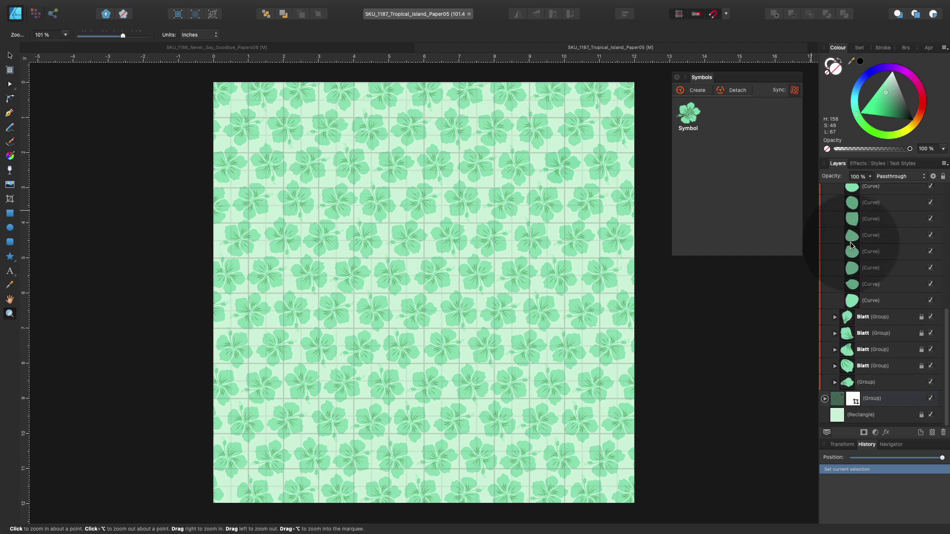
click(846, 323)
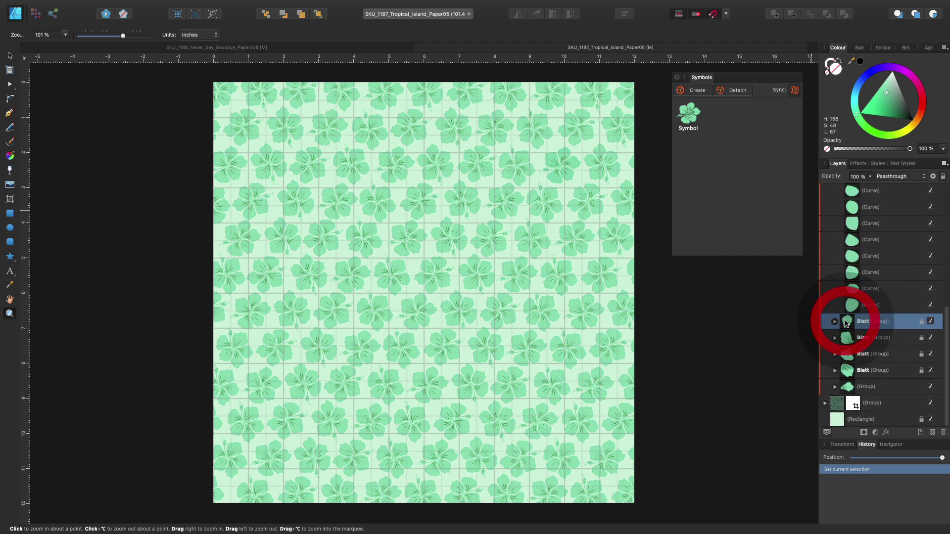
click(862, 81)
mouse_move(862, 82)
mouse_down()
mouse_move(881, 73)
mouse_move(865, 75)
mouse_up()
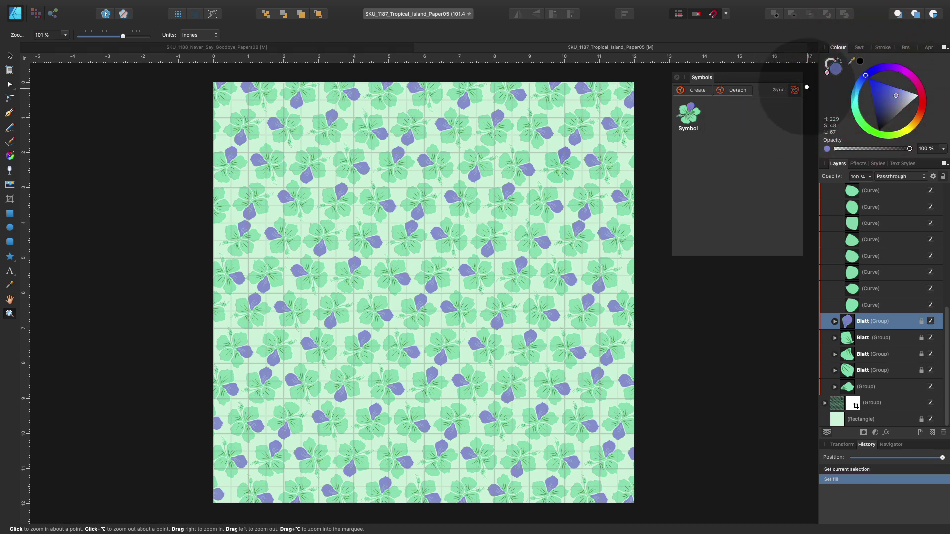